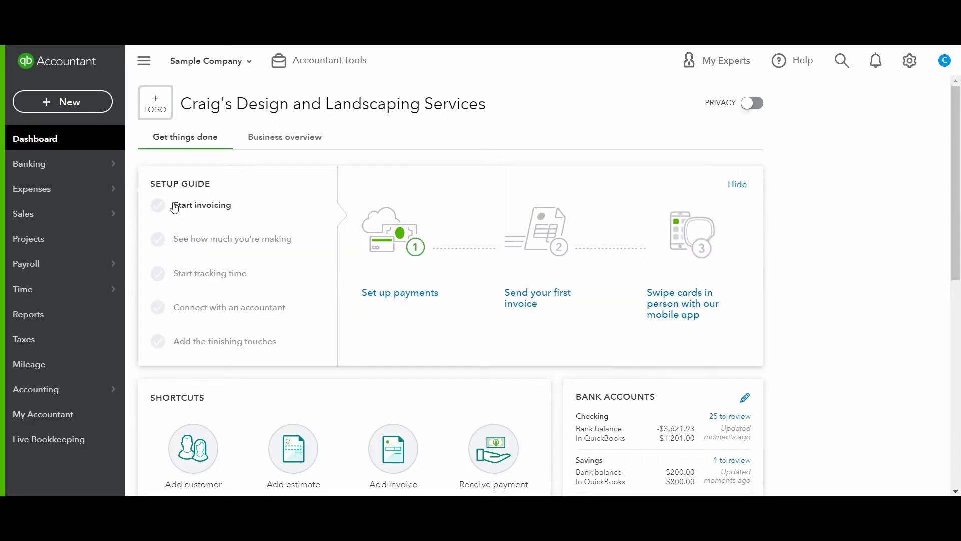
Step: From Reports, try a 'pro' report search, then open the Profit and Loss report under Favorites
left_click(39, 324)
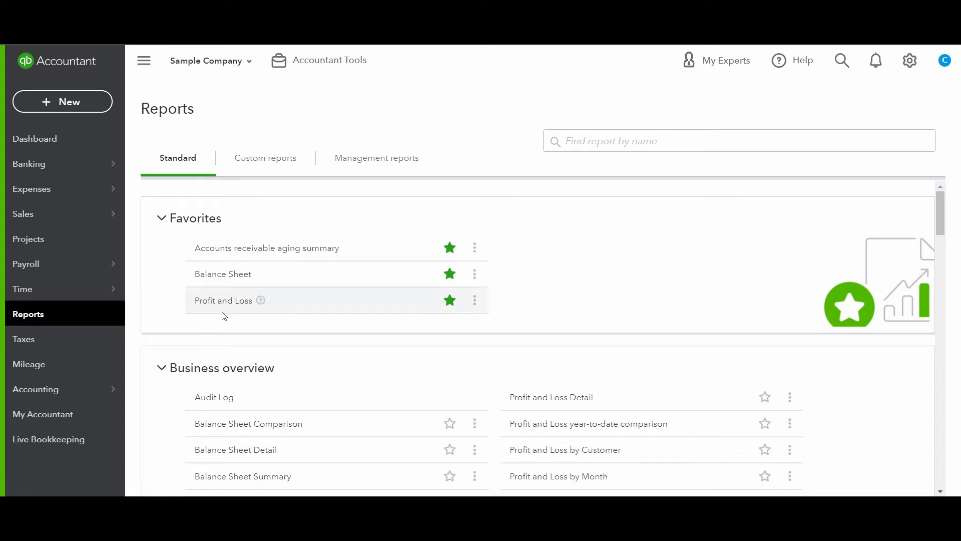
left_click(617, 138)
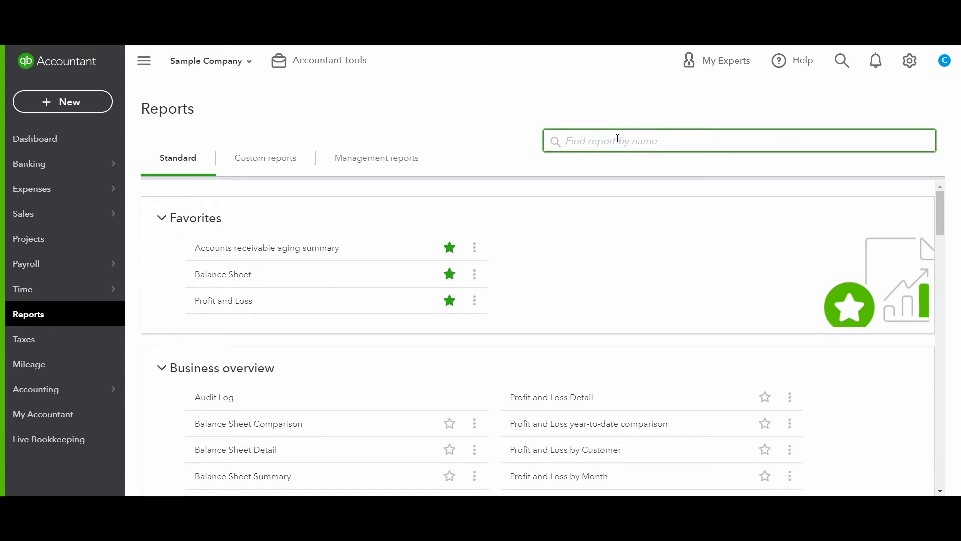
type("pro")
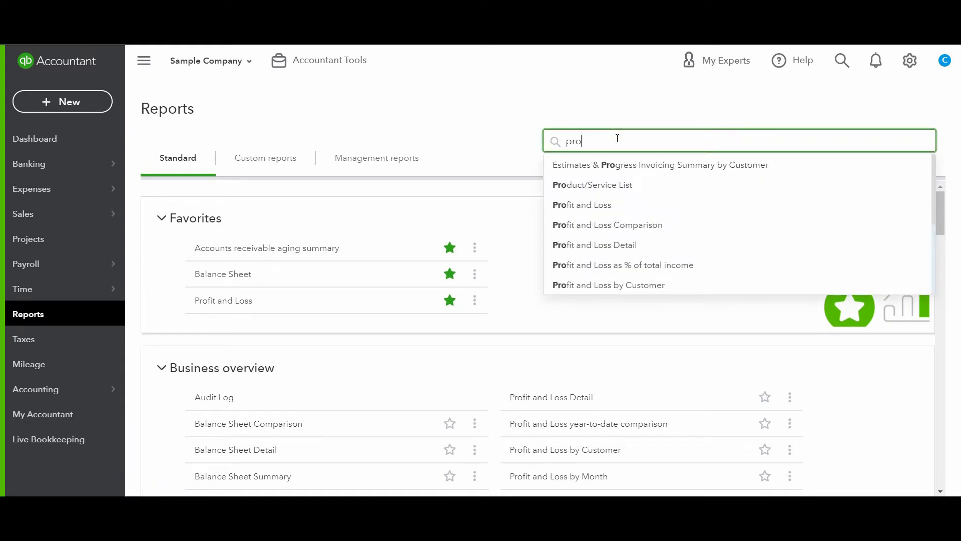
key("BackSpace")
key("BackSpace")
key("BackSpace")
scroll(874, 436, "down", 1)
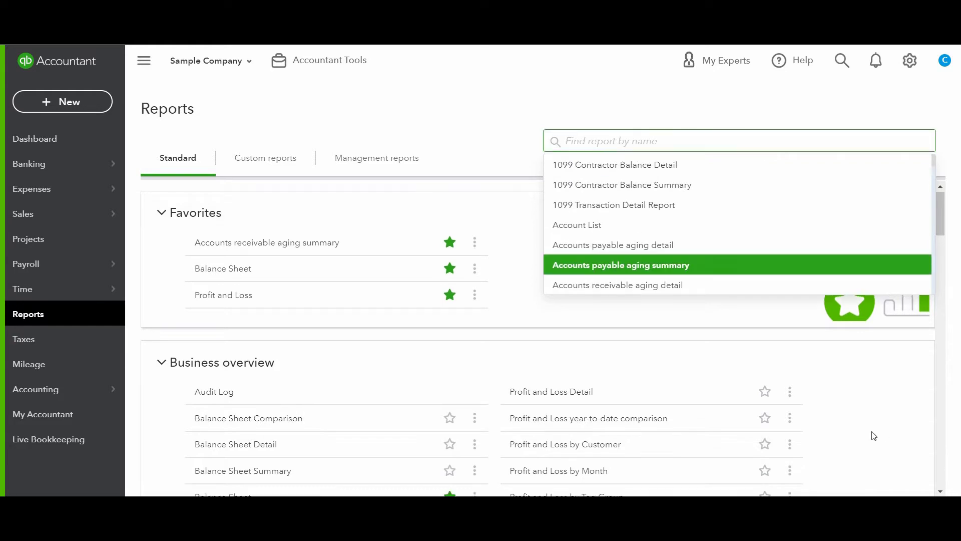
scroll(874, 435, "down", 2)
left_click(487, 234)
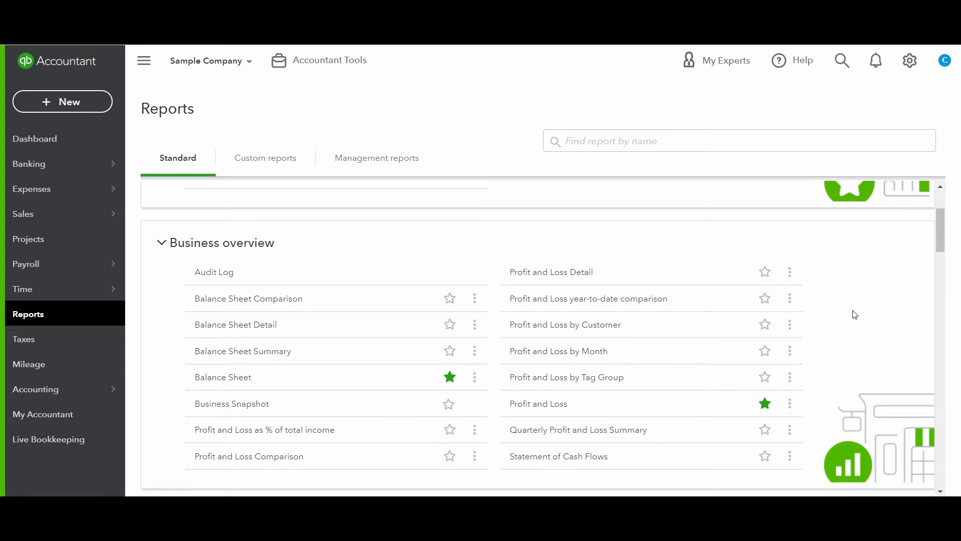
left_click(544, 405)
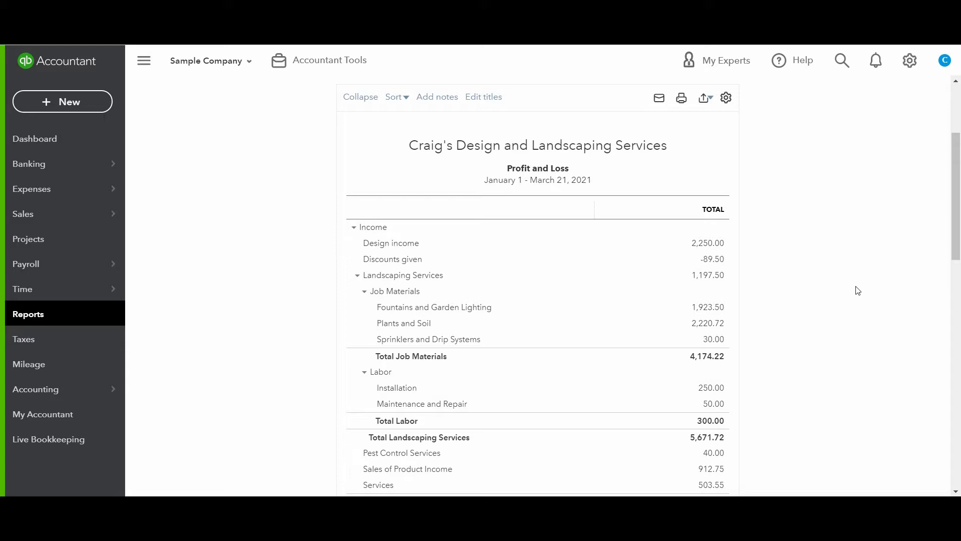
Step: Set the report period to This Year and the accounting method to Cash
scroll(859, 291, "up", 3)
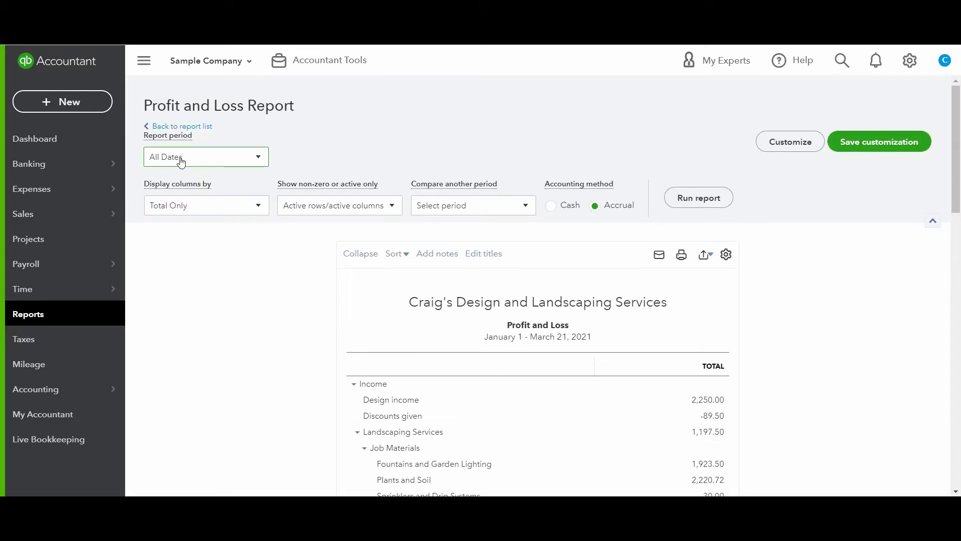
left_click(263, 157)
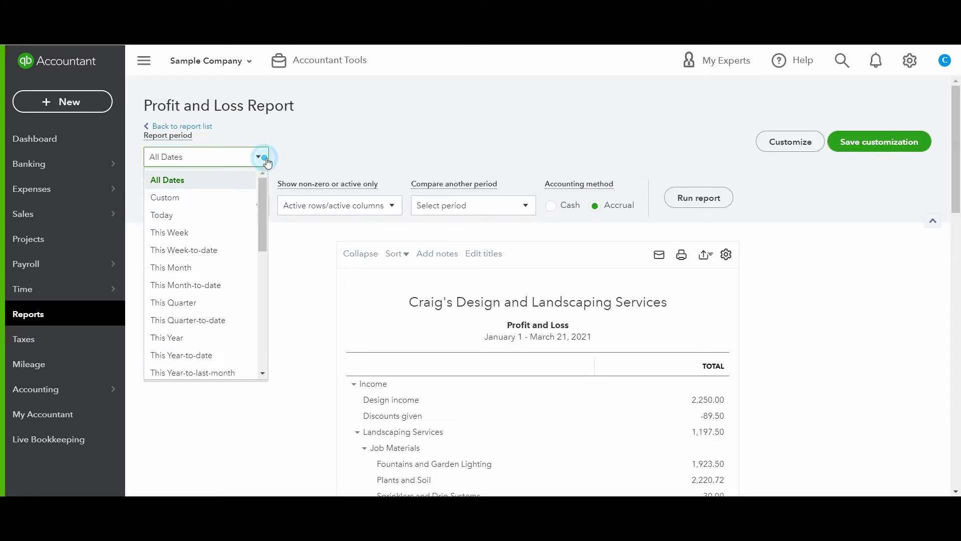
left_click(205, 336)
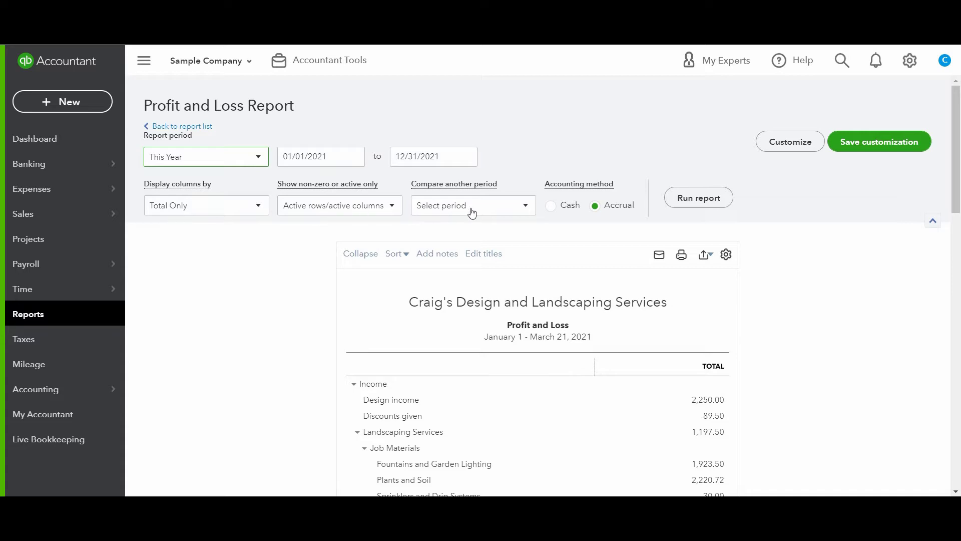
left_click(551, 205)
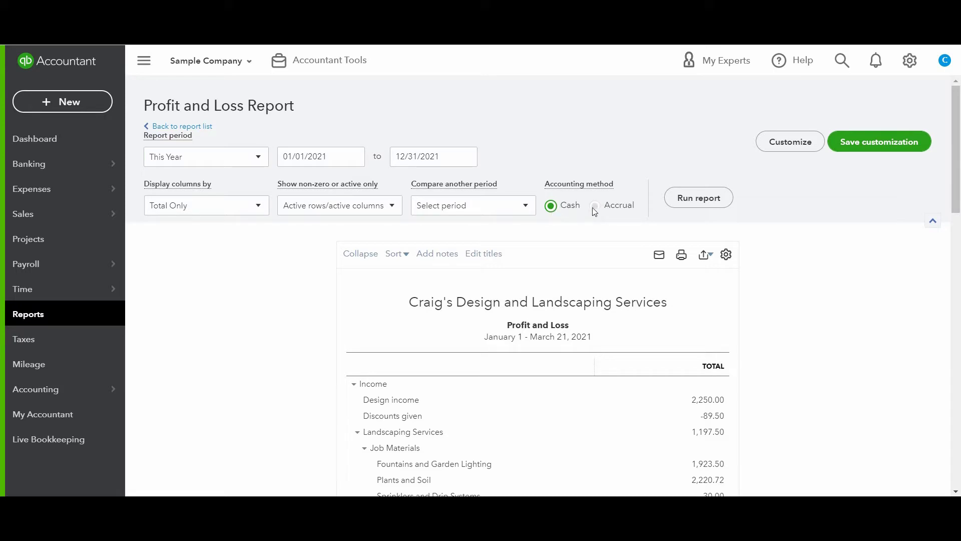
left_click(699, 198)
scroll(761, 311, "down", 3)
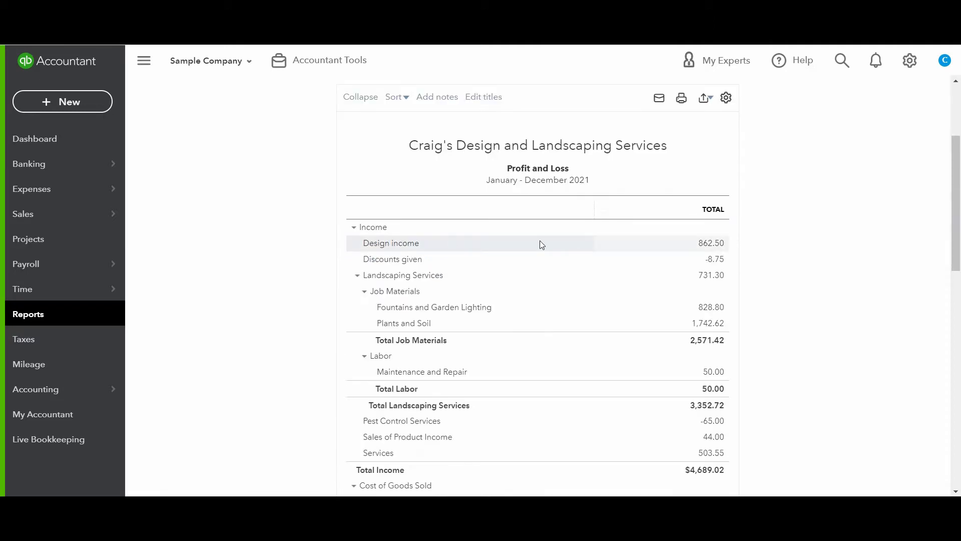
scroll(765, 273, "down", 12)
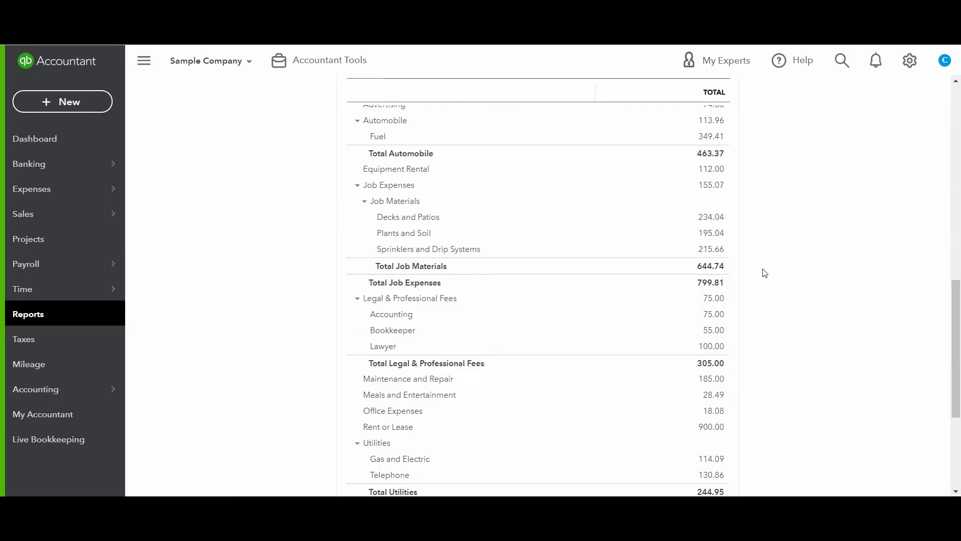
scroll(763, 273, "up", 10)
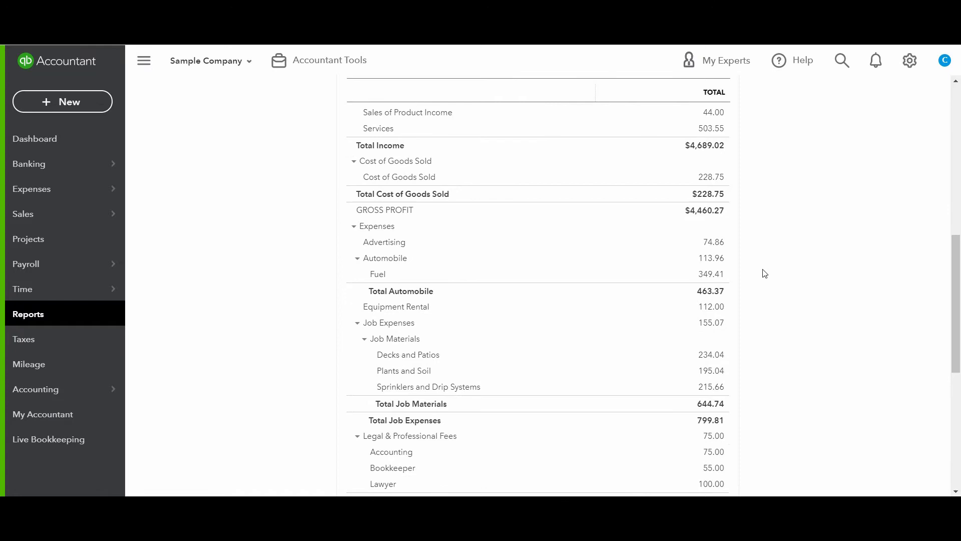
scroll(777, 292, "down", 10)
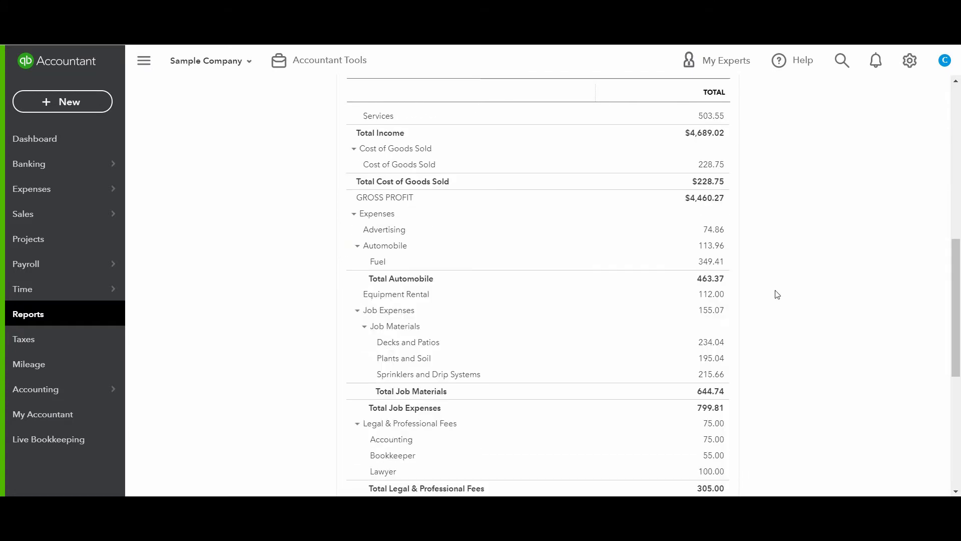
scroll(781, 390, "down", 2)
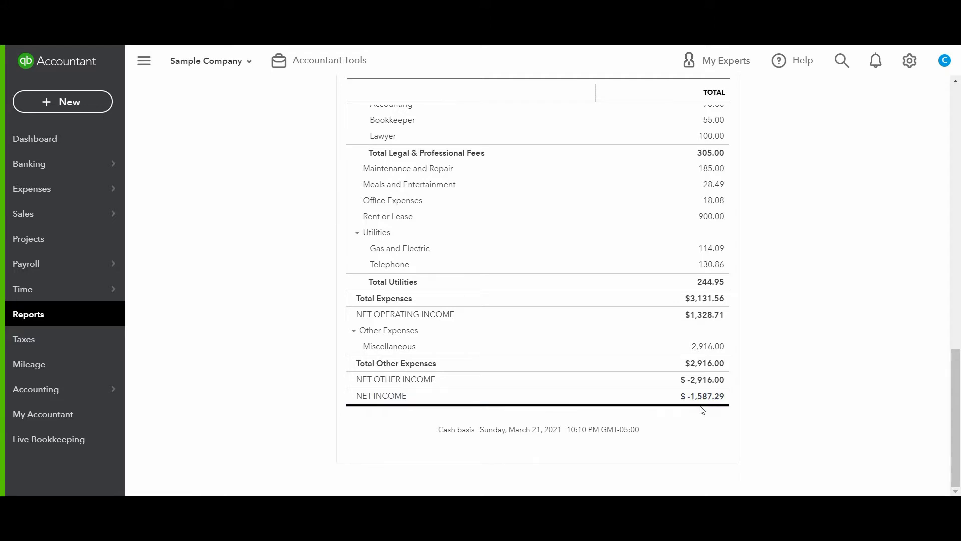
scroll(813, 425, "up", 12)
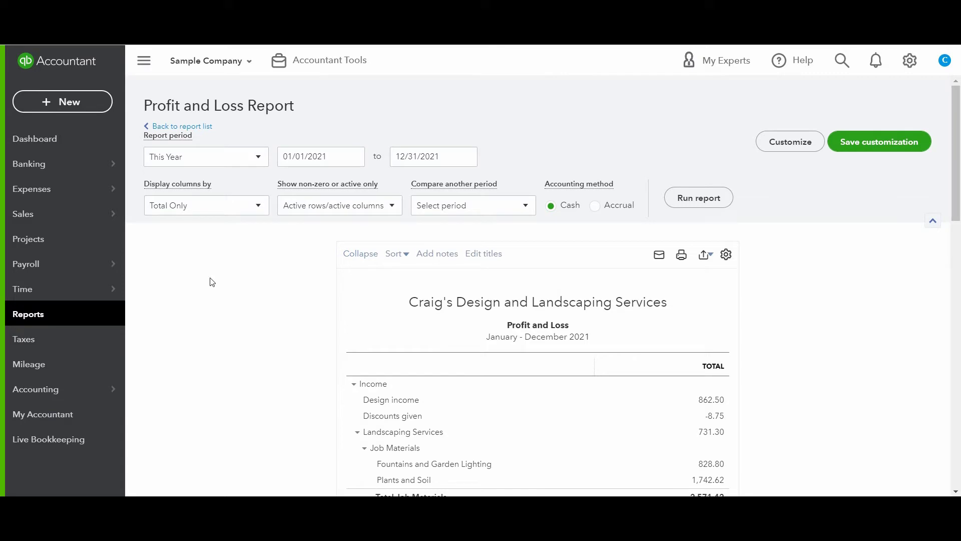
Step: Display the 2021 report columns by Quarters, rerun it, and scroll through the quarterly totals
left_click(255, 207)
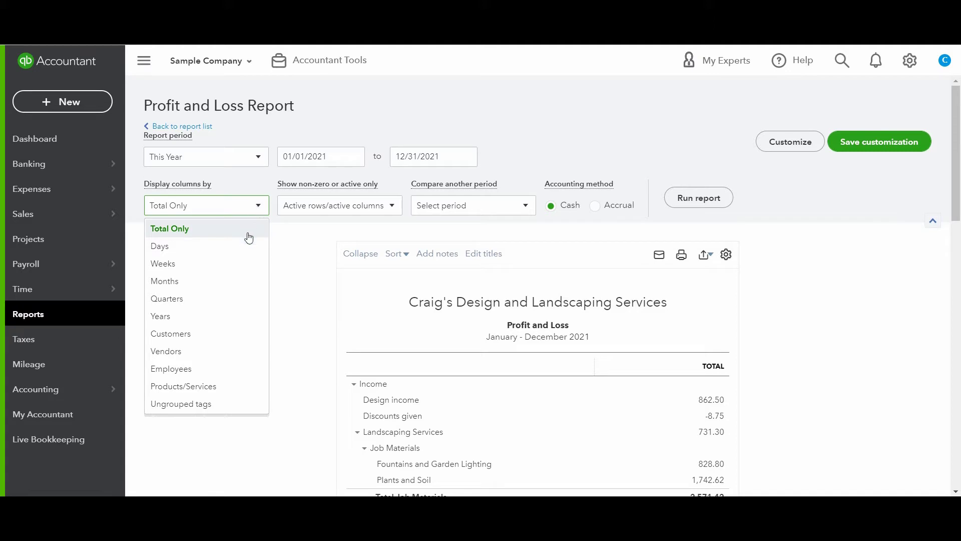
left_click(202, 298)
left_click(693, 200)
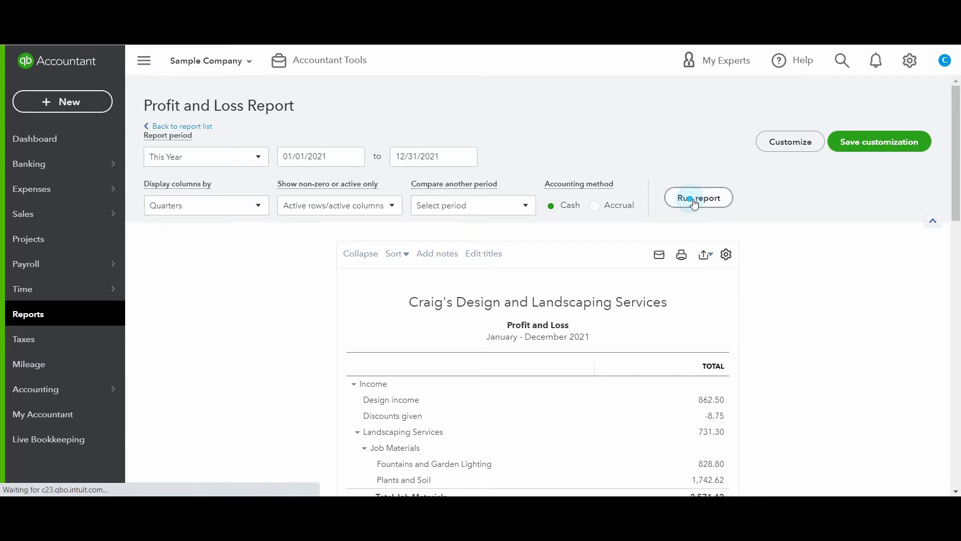
scroll(858, 273, "down", 3)
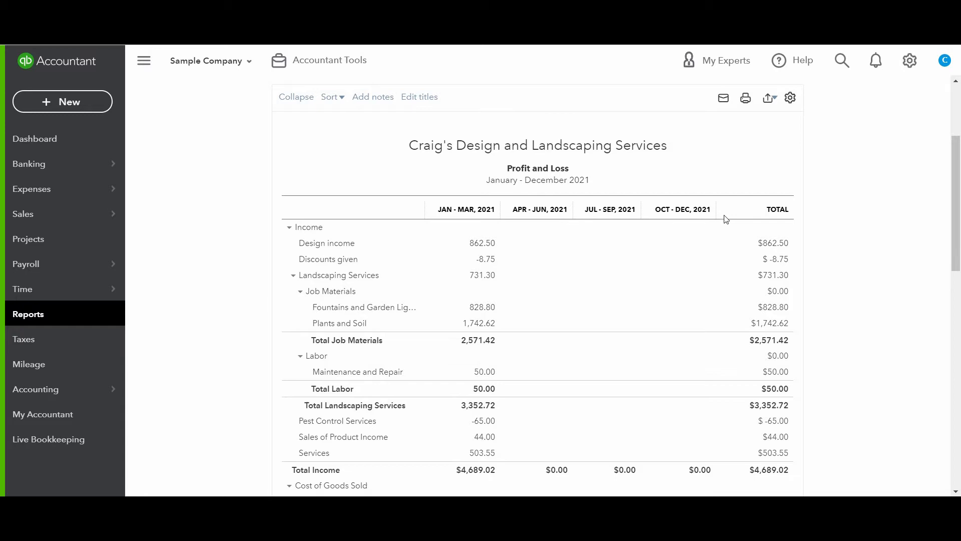
scroll(940, 306, "down", 5)
scroll(940, 306, "up", 5)
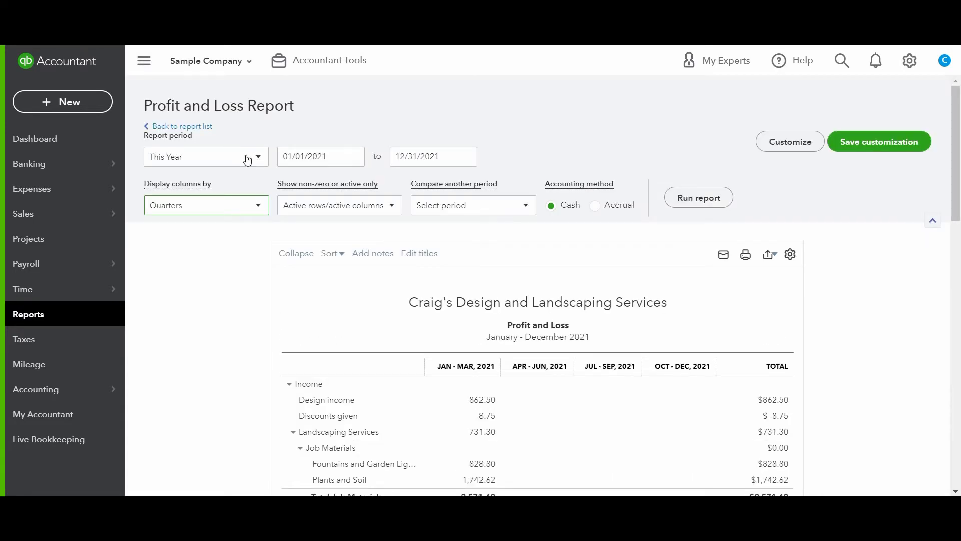
Step: Rerun the report for This Quarter with Months columns and scroll through the Jan–Mar figures
left_click(247, 160)
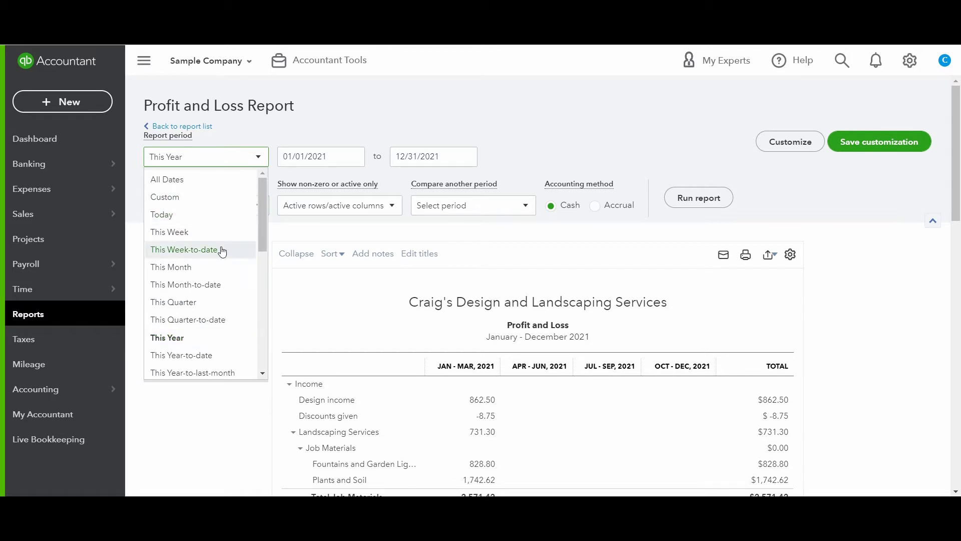
left_click(202, 304)
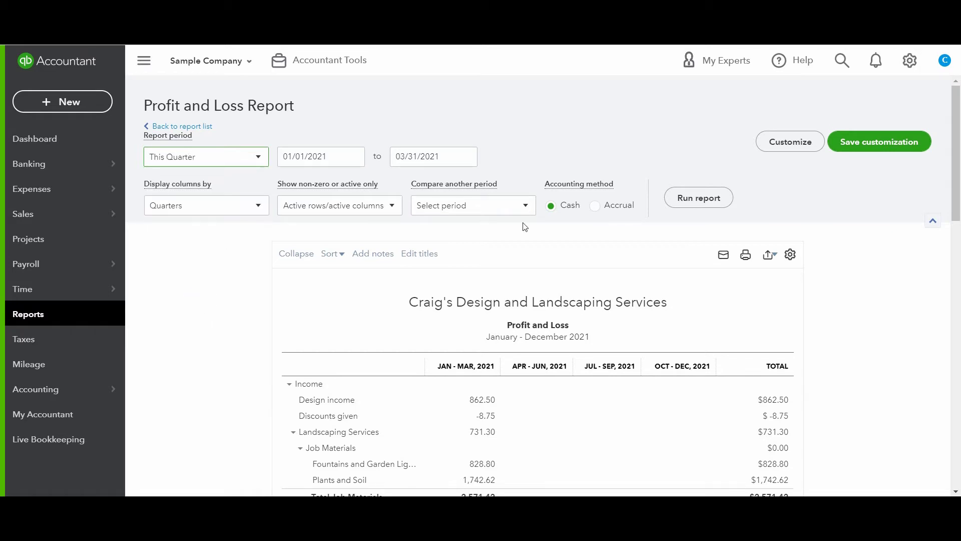
left_click(253, 204)
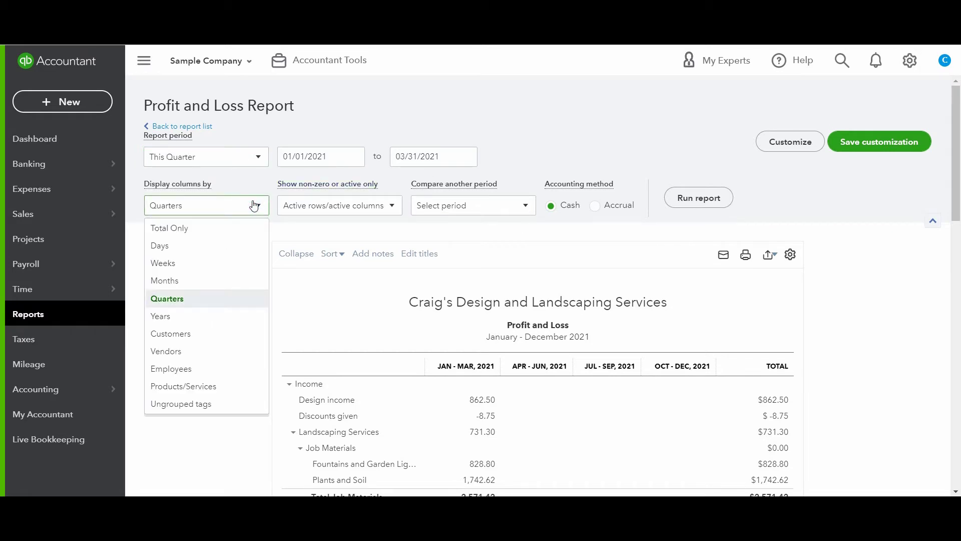
left_click(221, 281)
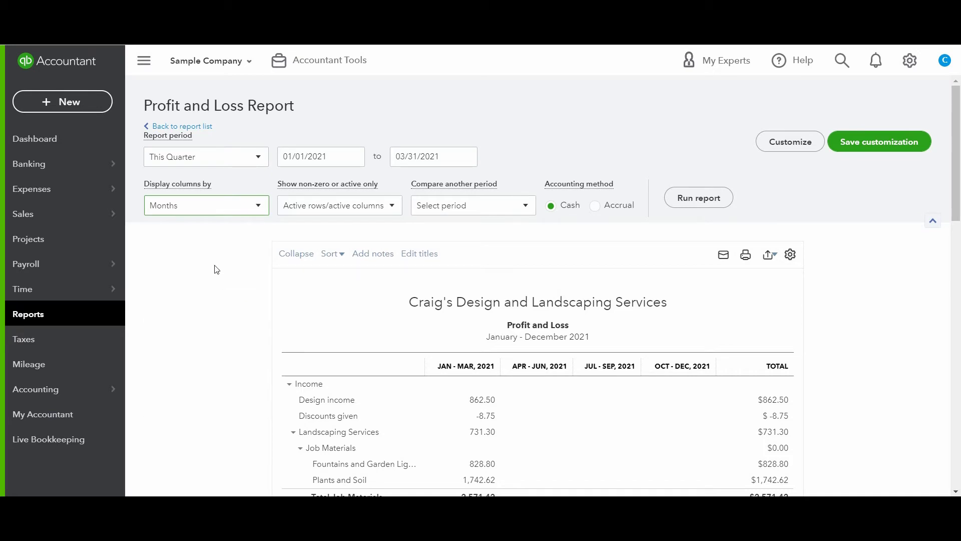
left_click(698, 198)
scroll(696, 196, "down", 3)
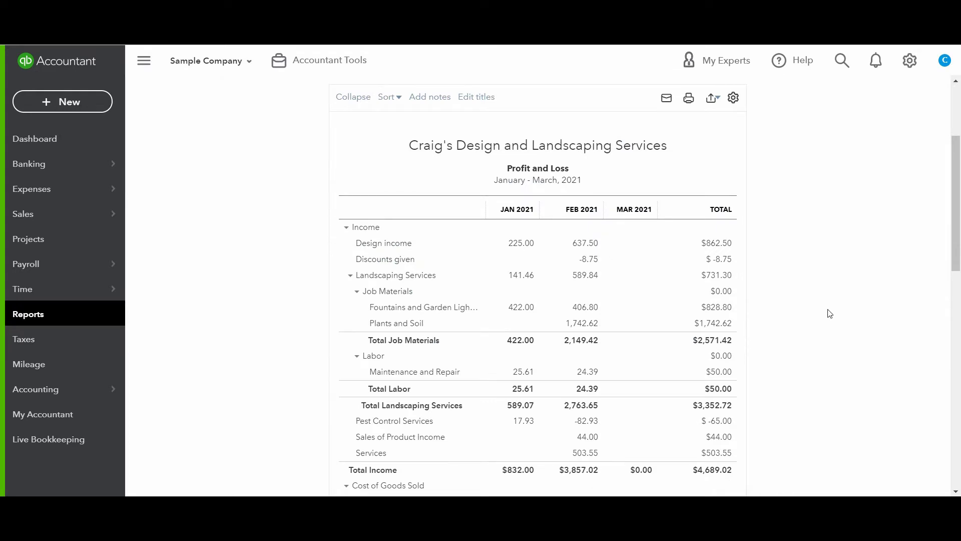
scroll(830, 314, "up", 3)
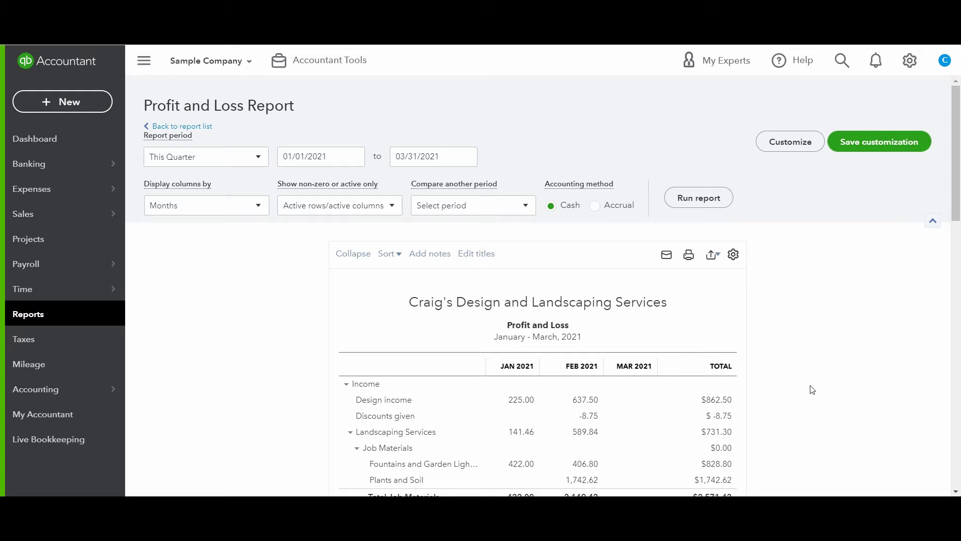
scroll(812, 390, "down", 5)
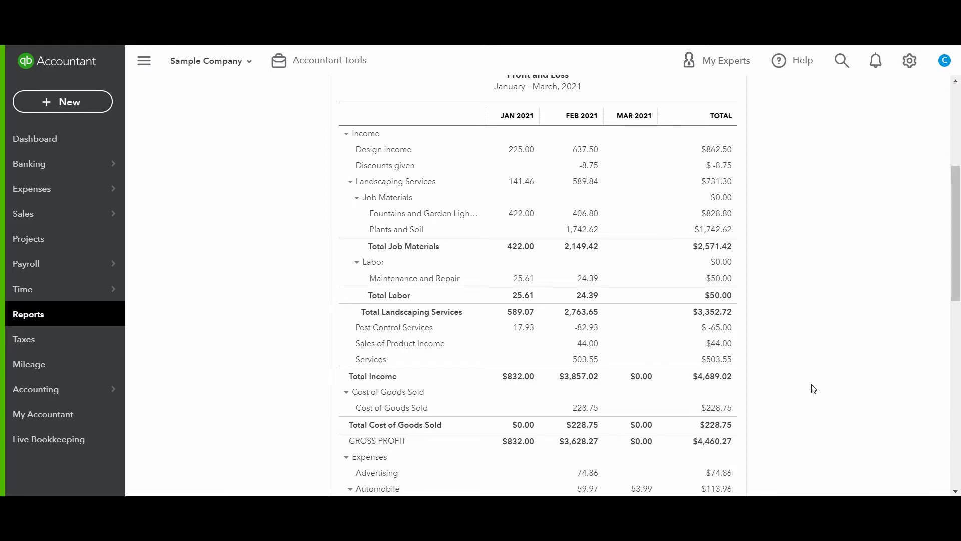
scroll(813, 389, "up", 4)
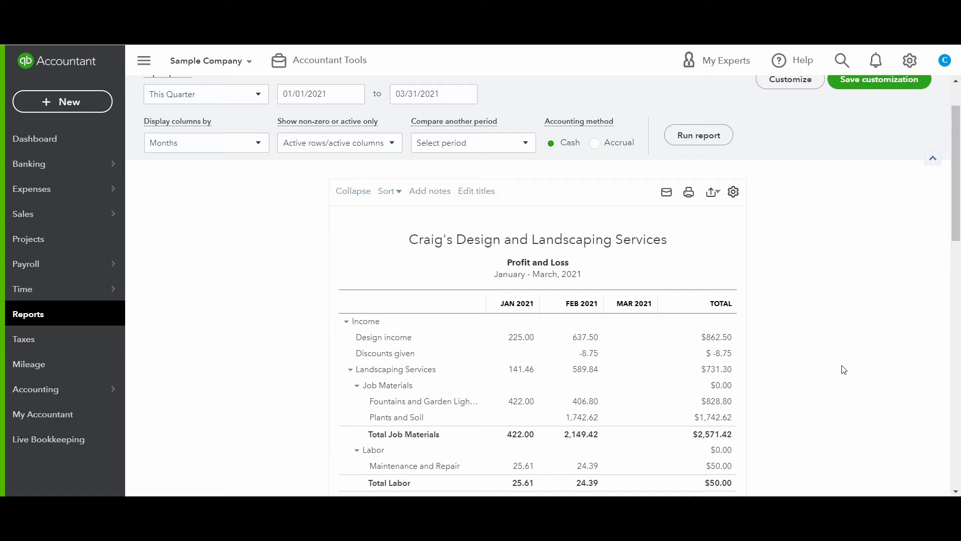
scroll(845, 370, "down", 9)
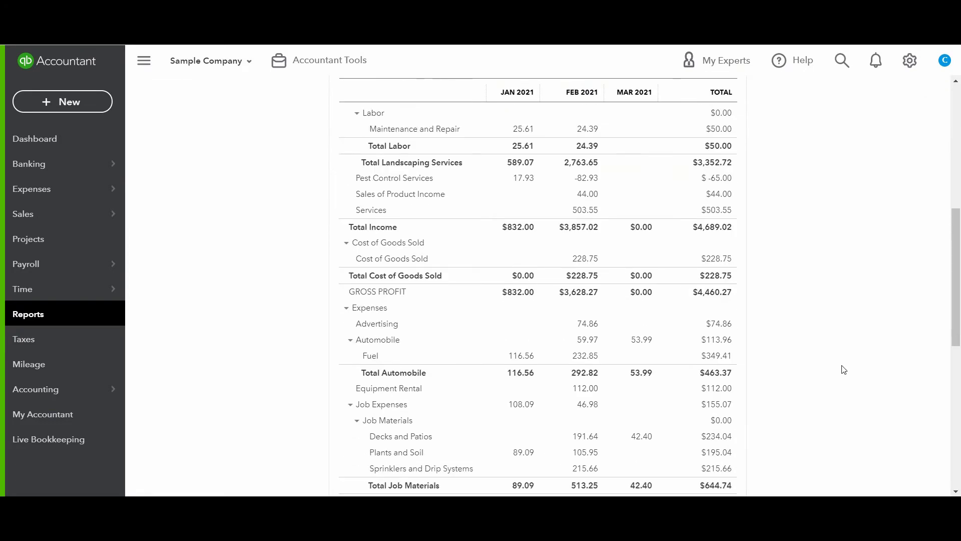
scroll(844, 370, "down", 3)
Step: Rerun the report for Last Month, February 2021, split into Weeks columns
scroll(844, 370, "up", 12)
left_click(258, 157)
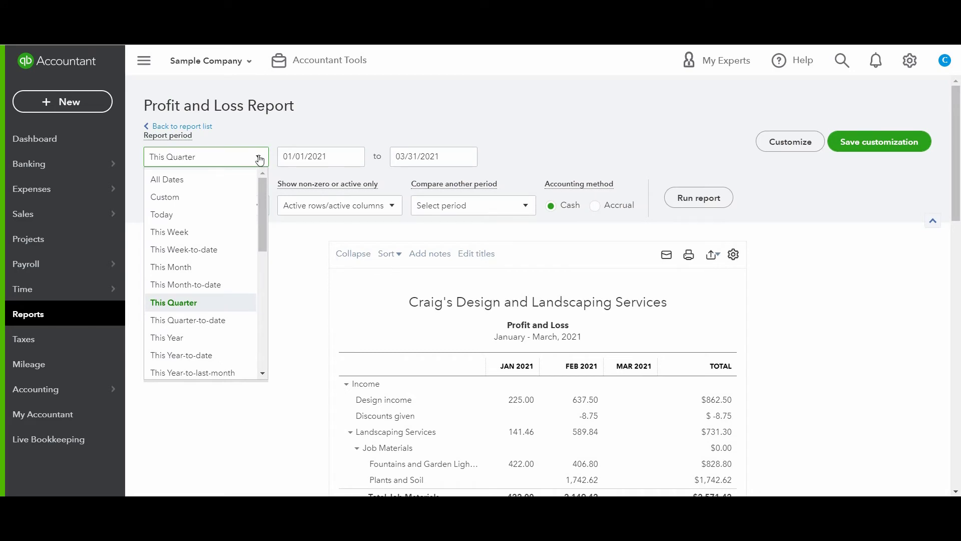
left_click(191, 273)
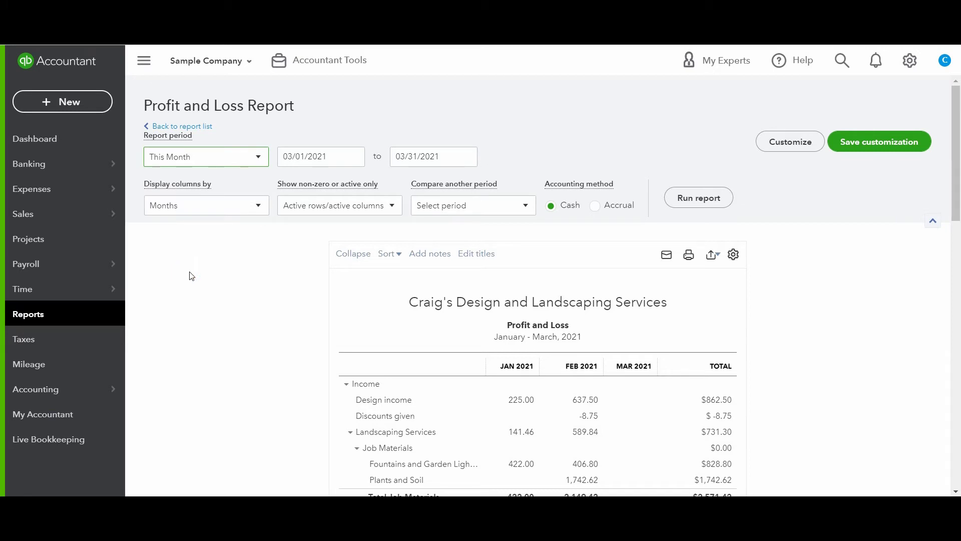
left_click(231, 210)
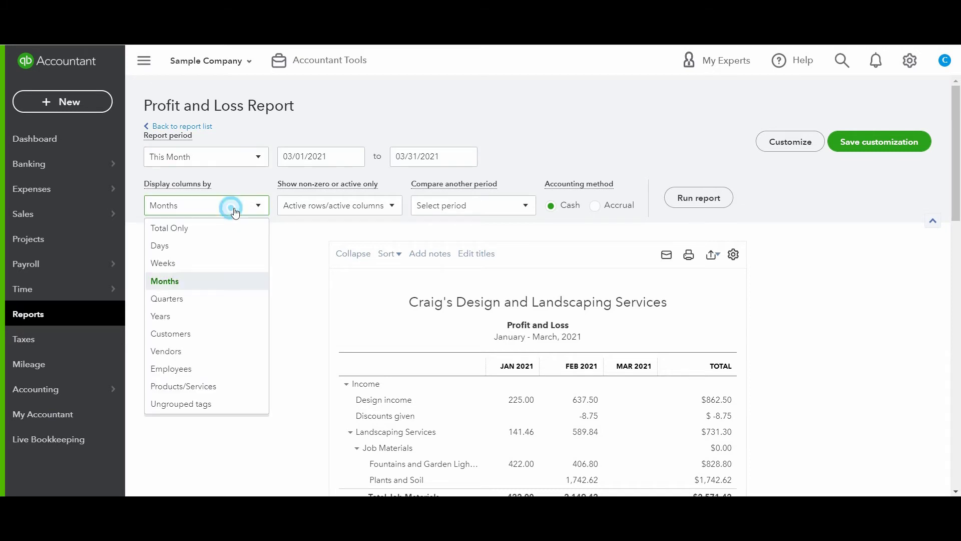
left_click(247, 159)
left_click(250, 158)
left_click(250, 157)
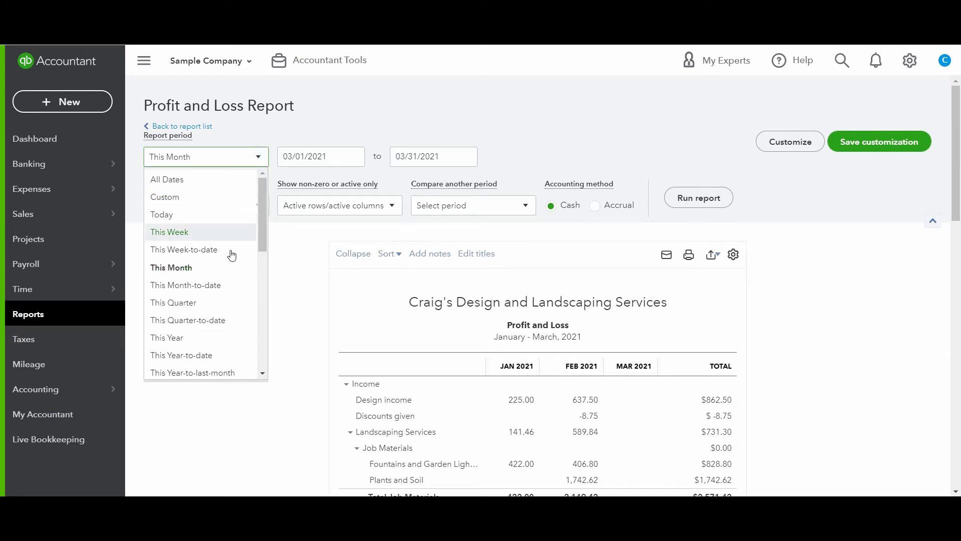
scroll(220, 300, "down", 3)
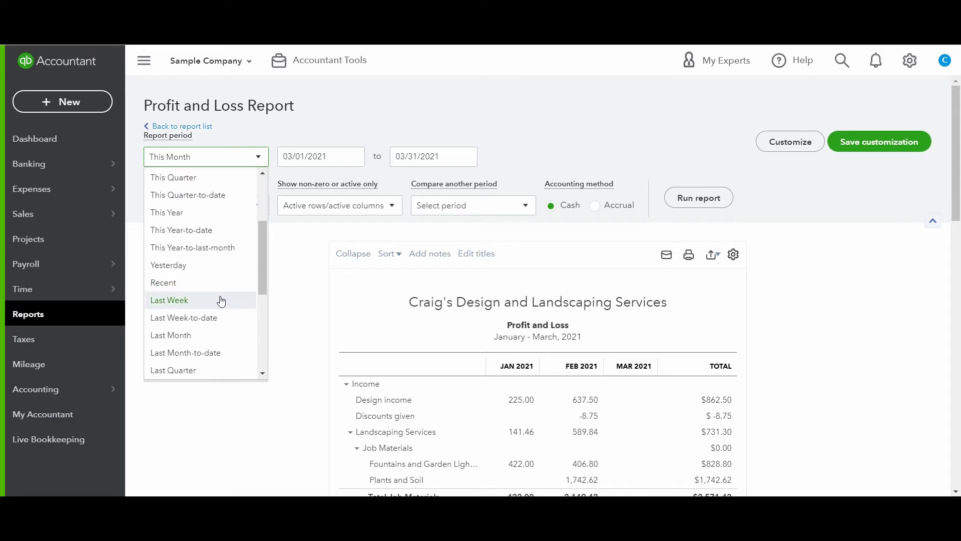
left_click(209, 335)
left_click(259, 206)
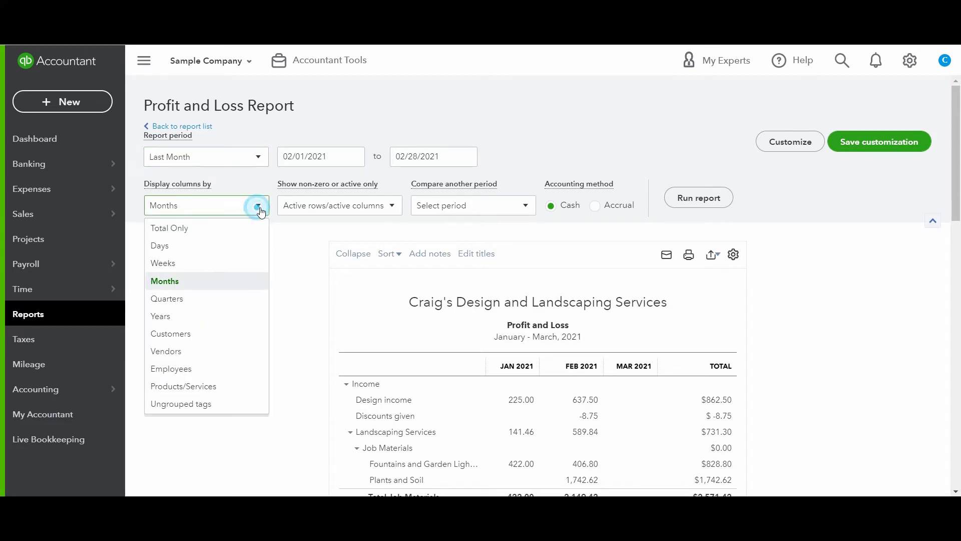
left_click(234, 270)
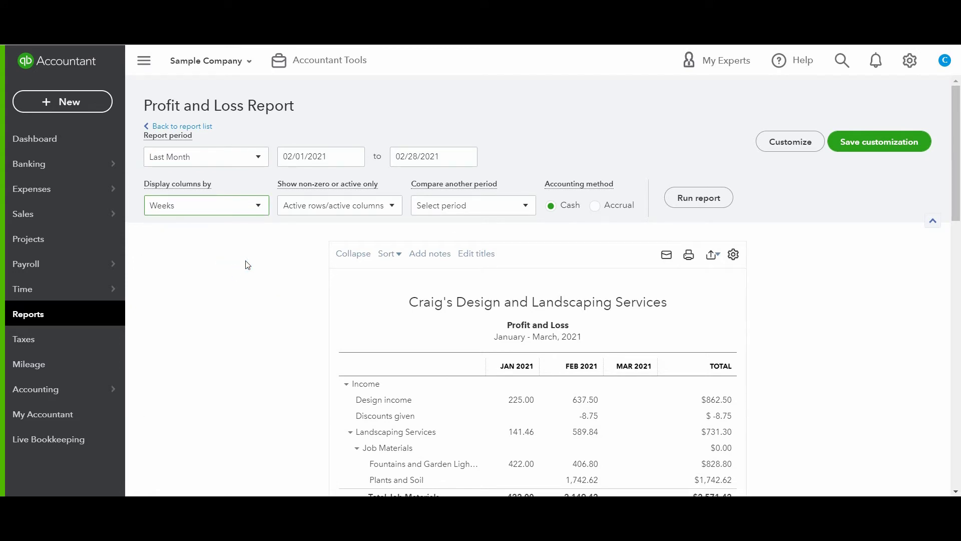
left_click(684, 199)
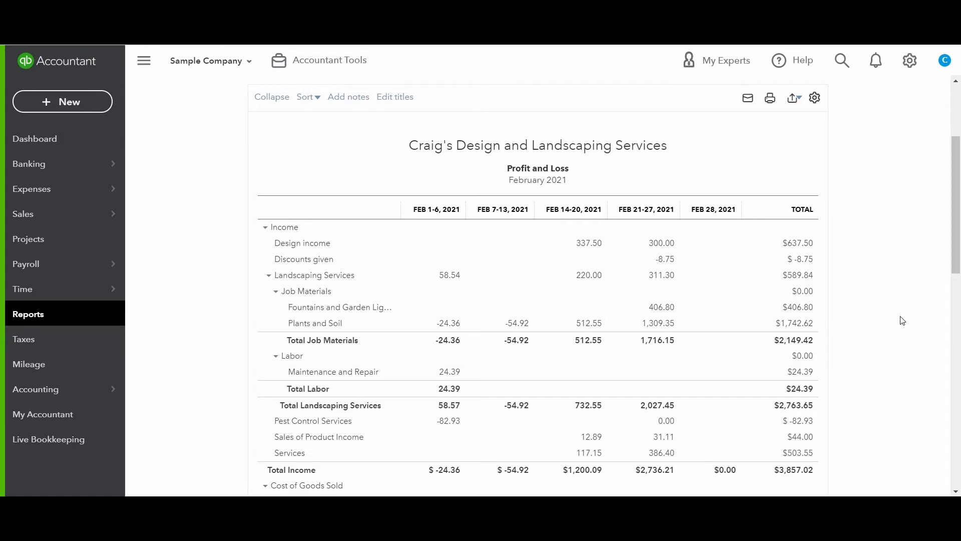
Step: Rerun the report for Last Week, March 14–20, 2021, with Days columns
scroll(903, 321, "up", 3)
left_click(248, 158)
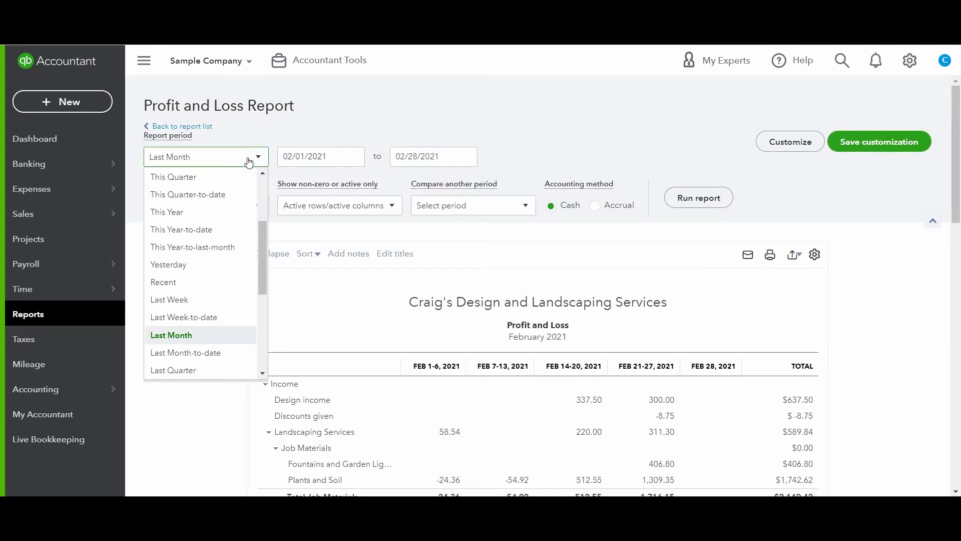
left_click(220, 300)
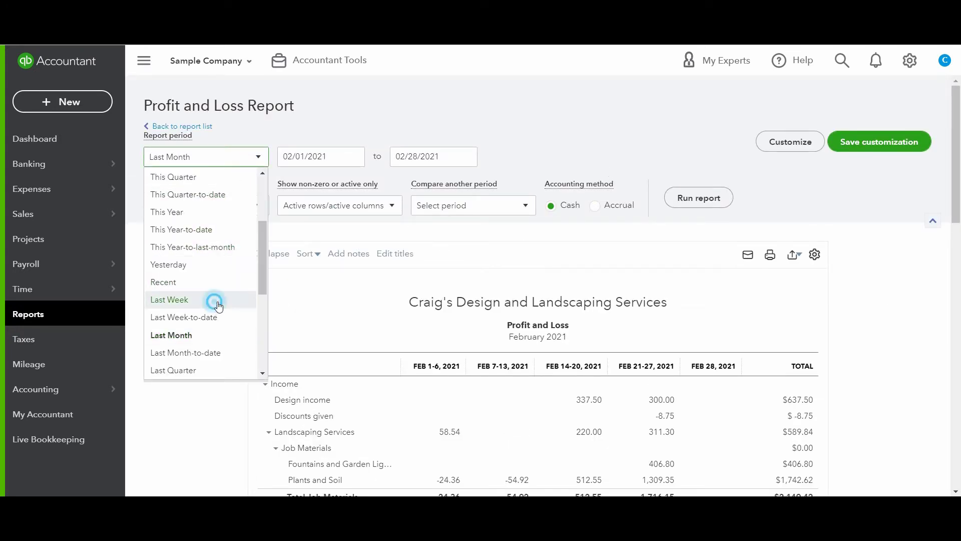
left_click(244, 205)
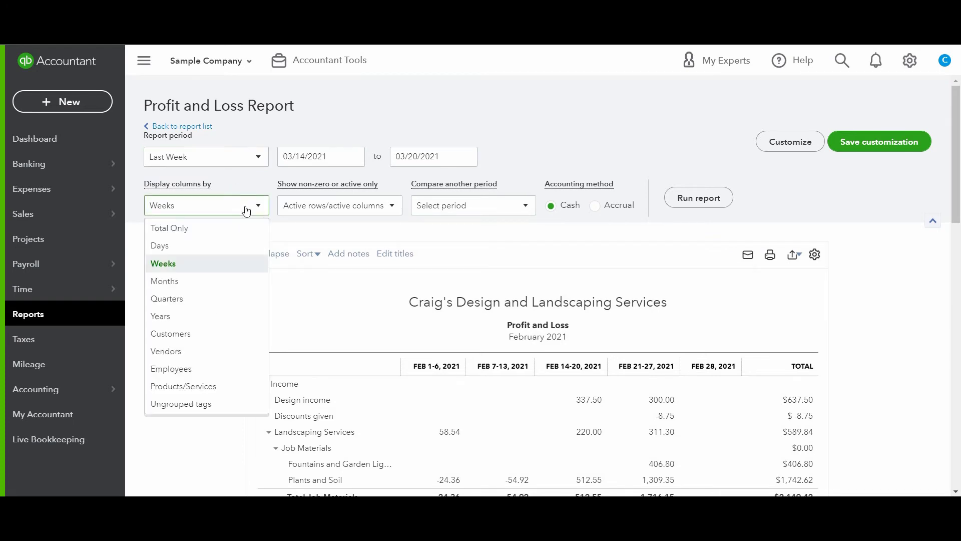
left_click(230, 255)
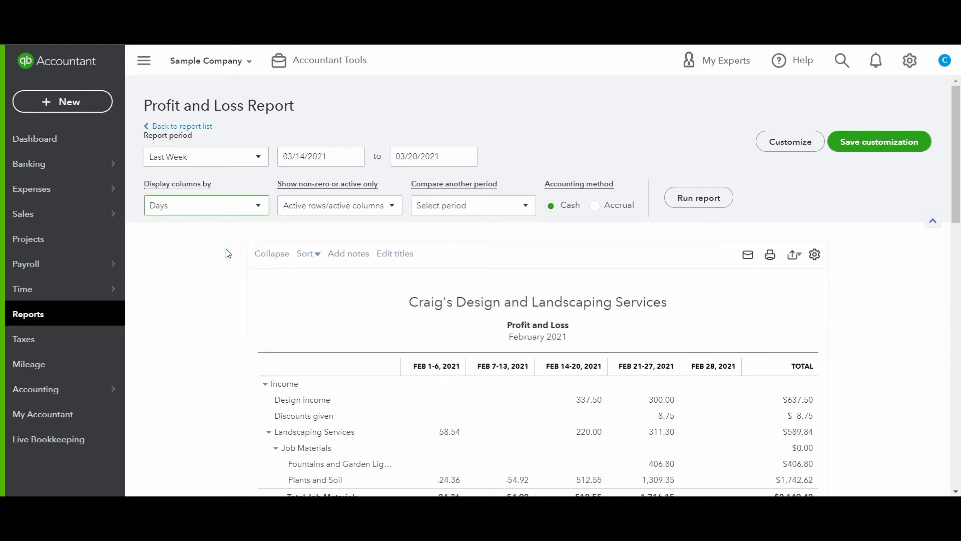
left_click(680, 199)
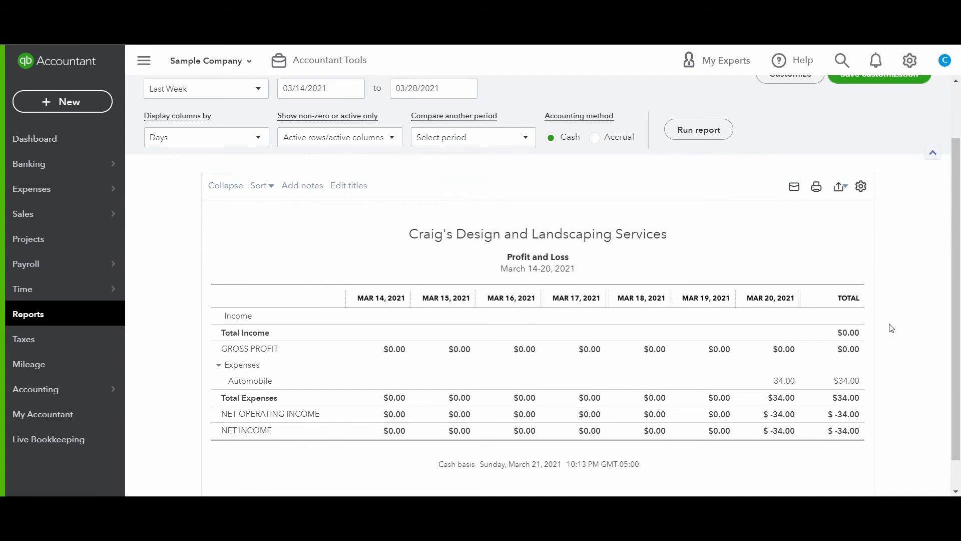
scroll(906, 372, "up", 2)
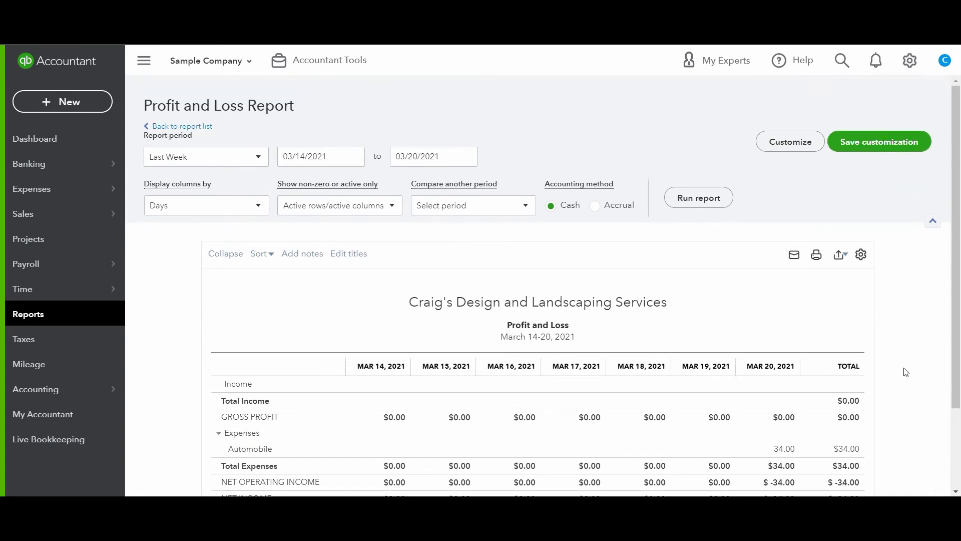
left_click(235, 155)
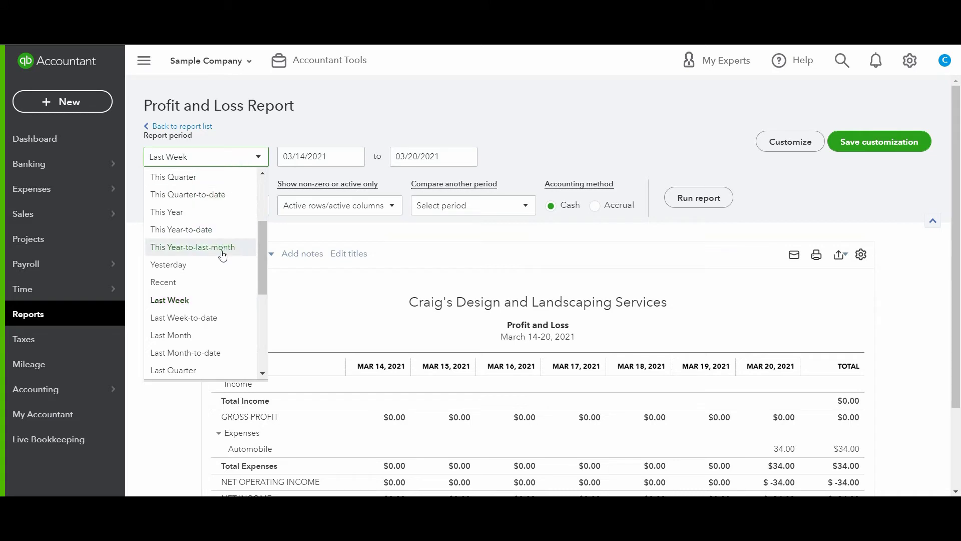
Step: Rerun the report for This Year with Customers as the column breakdown
left_click(222, 213)
left_click(257, 209)
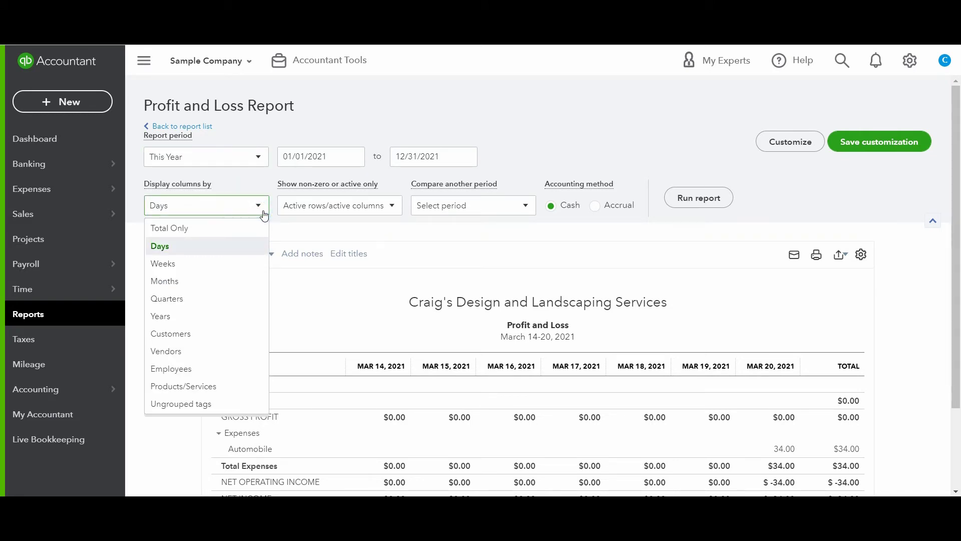
left_click(216, 333)
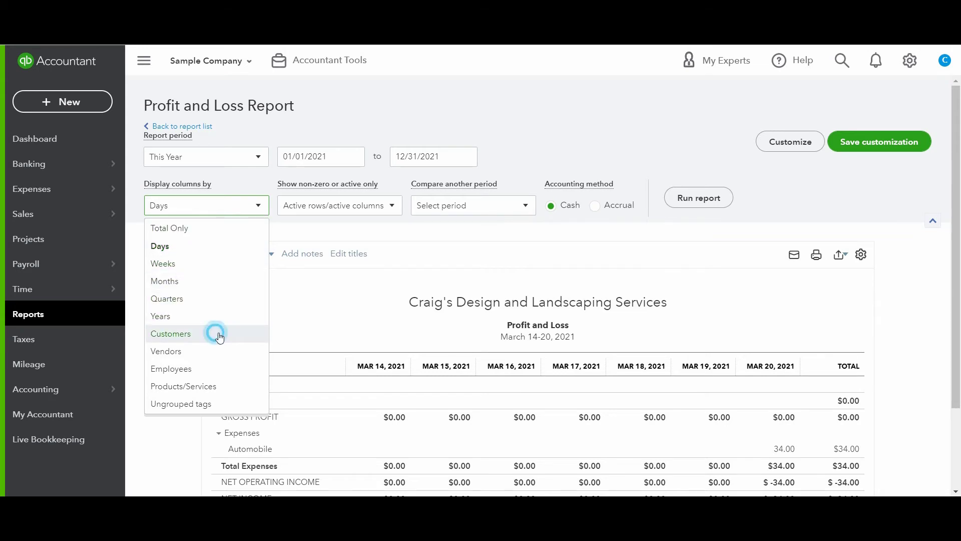
left_click(690, 199)
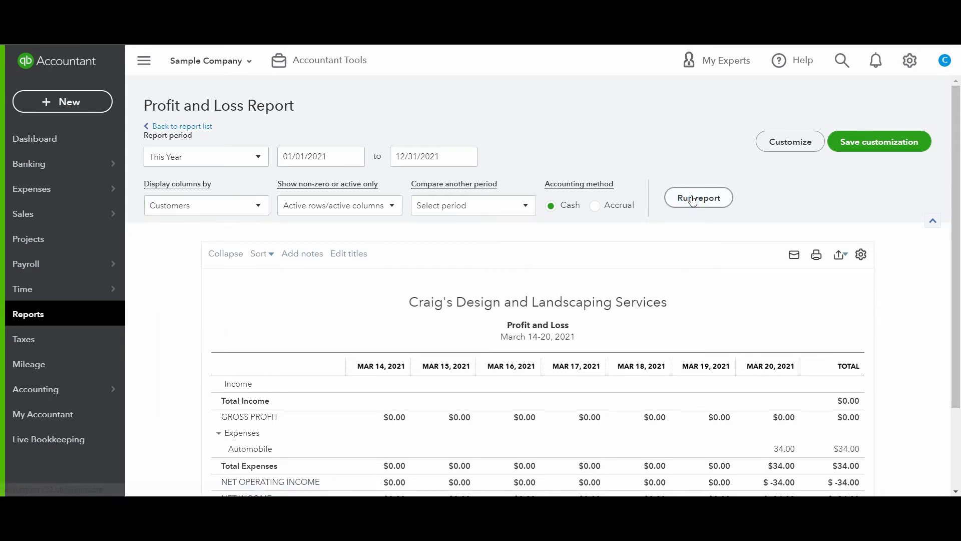
scroll(690, 198, "down", 3)
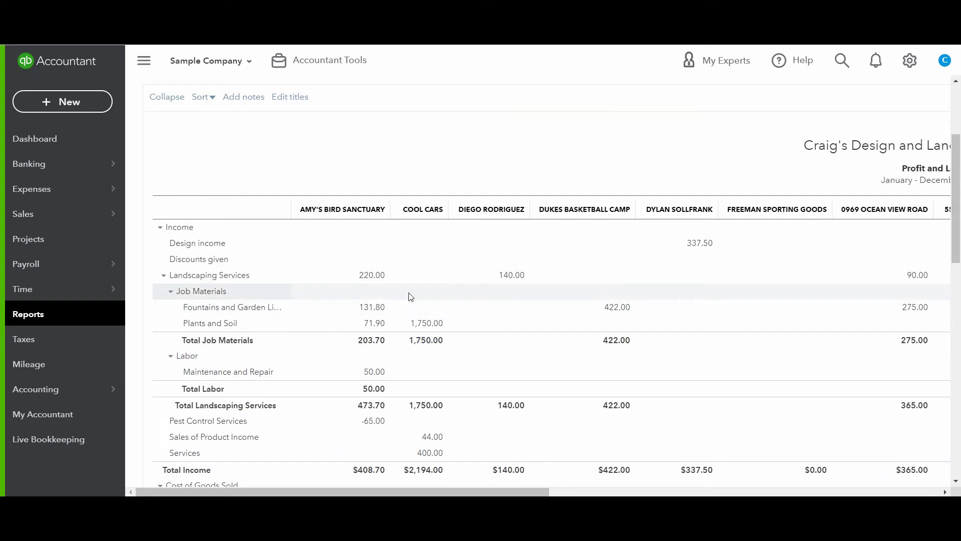
Step: Scroll across the customer columns, then collapse sections to summary rows showing net income per customer
scroll(411, 296, "down", 10)
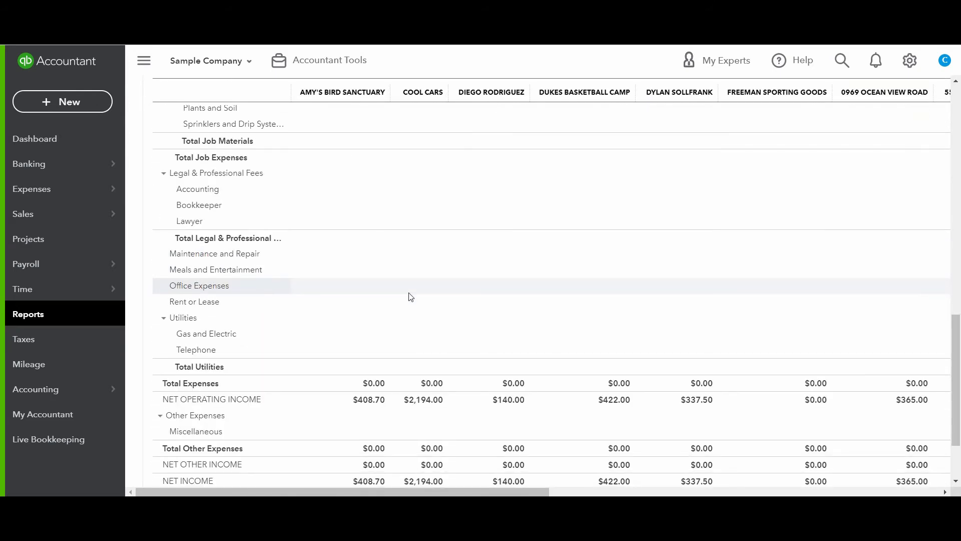
scroll(408, 299, "down", 2)
scroll(409, 296, "up", 5)
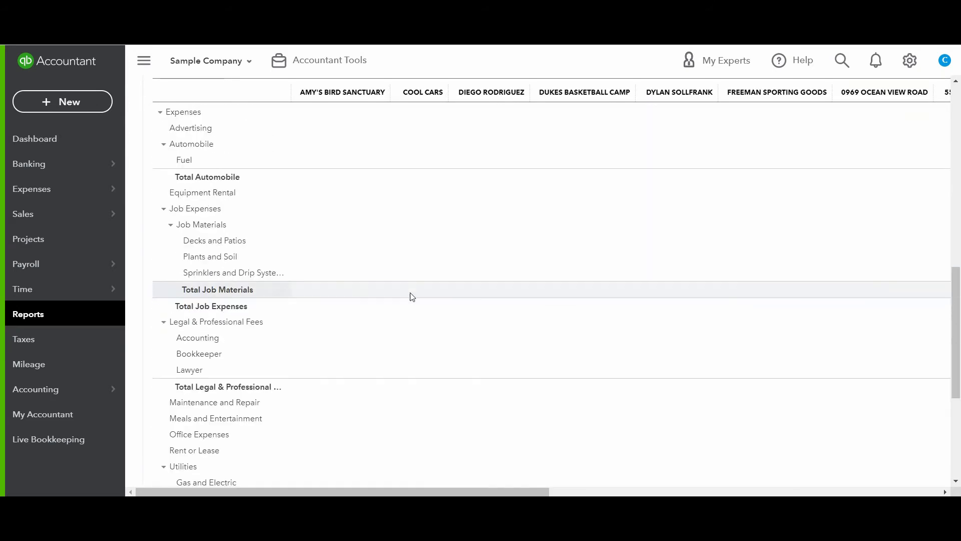
scroll(441, 451, "down", 5)
left_click_drag(437, 491, 832, 457)
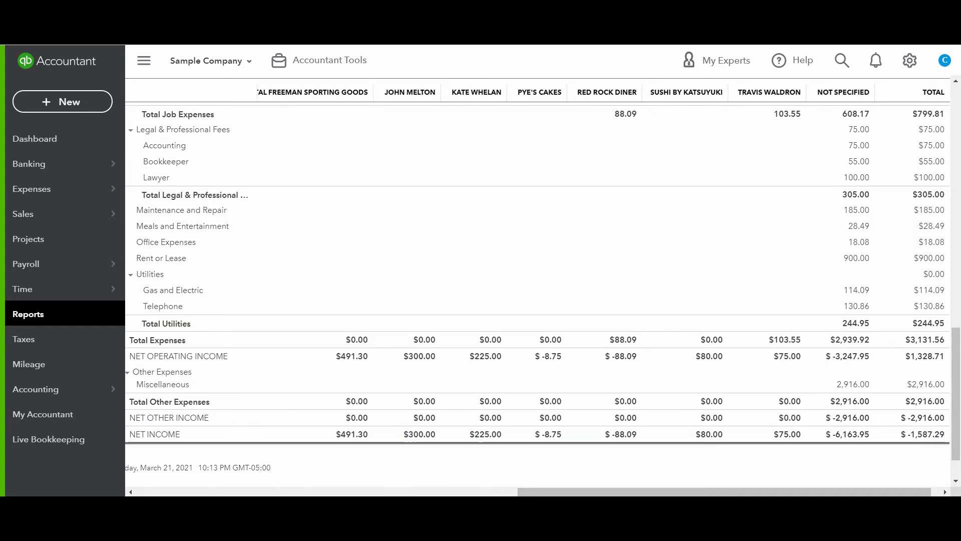
left_click_drag(614, 493, 286, 481)
scroll(263, 311, "up", 3)
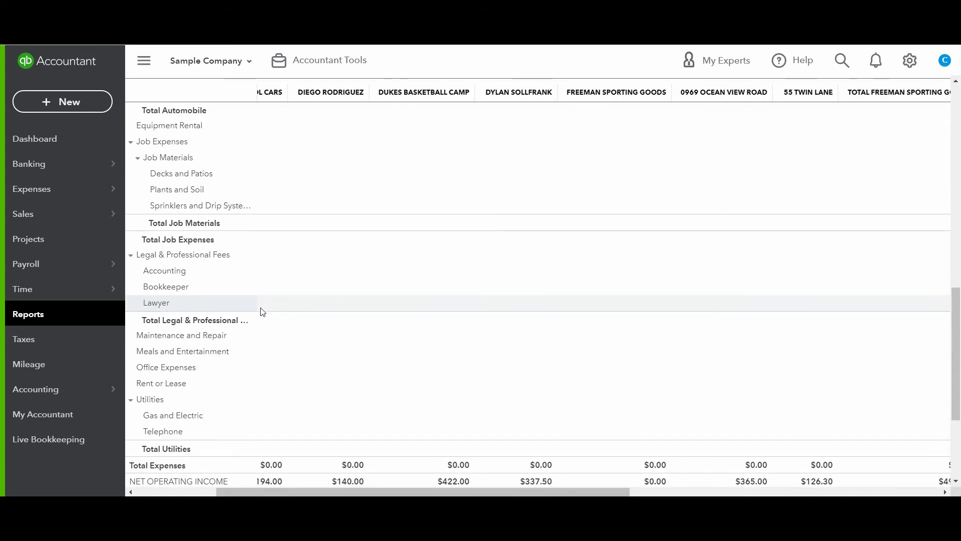
scroll(263, 311, "up", 5)
scroll(271, 313, "up", 3)
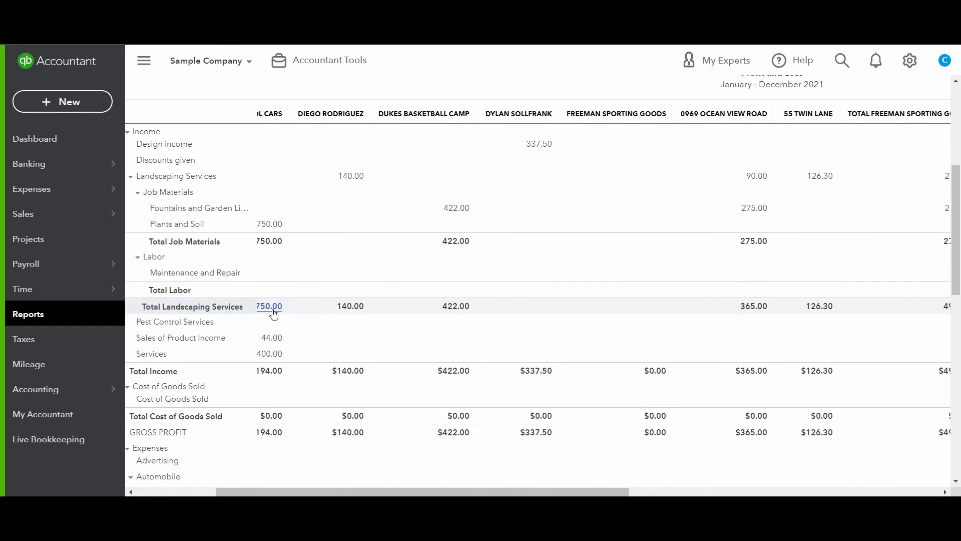
scroll(270, 313, "down", 3)
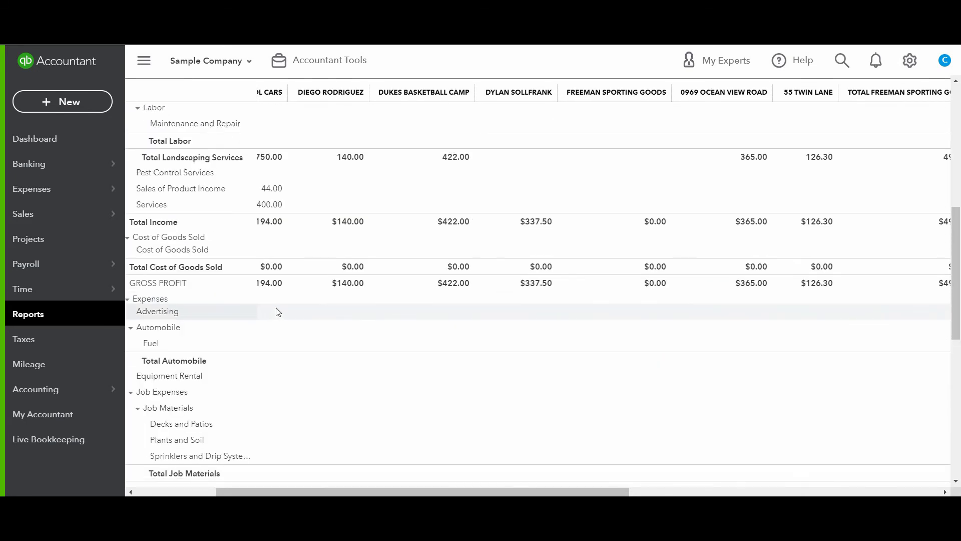
left_click(132, 246)
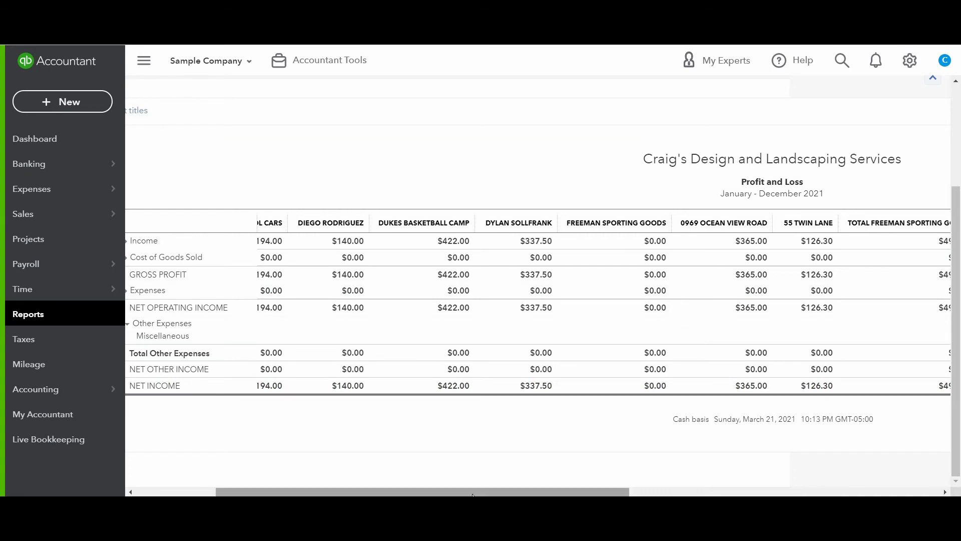
left_click_drag(470, 491, 371, 491)
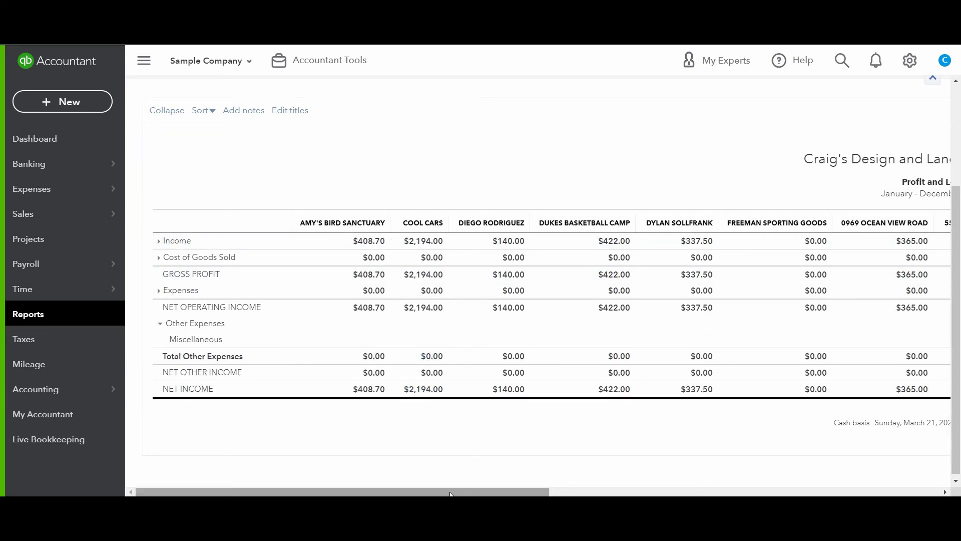
Step: Scroll across the product/service columns to review Total Design income of $2,194.85
mouse_move(450, 492)
left_mouse_down()
mouse_move(604, 495)
mouse_move(451, 494)
left_mouse_up()
left_click_drag(505, 493, 859, 493)
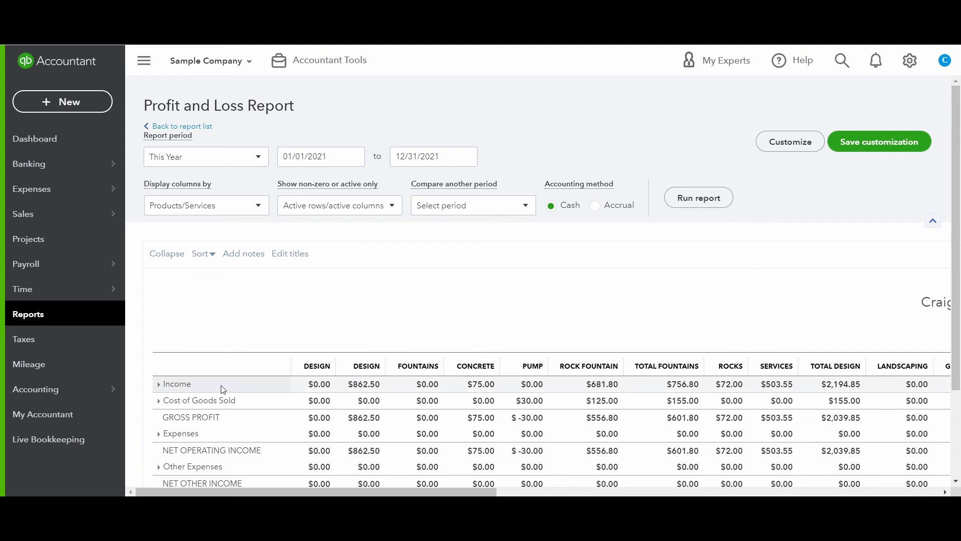
scroll(240, 381, "down", 1)
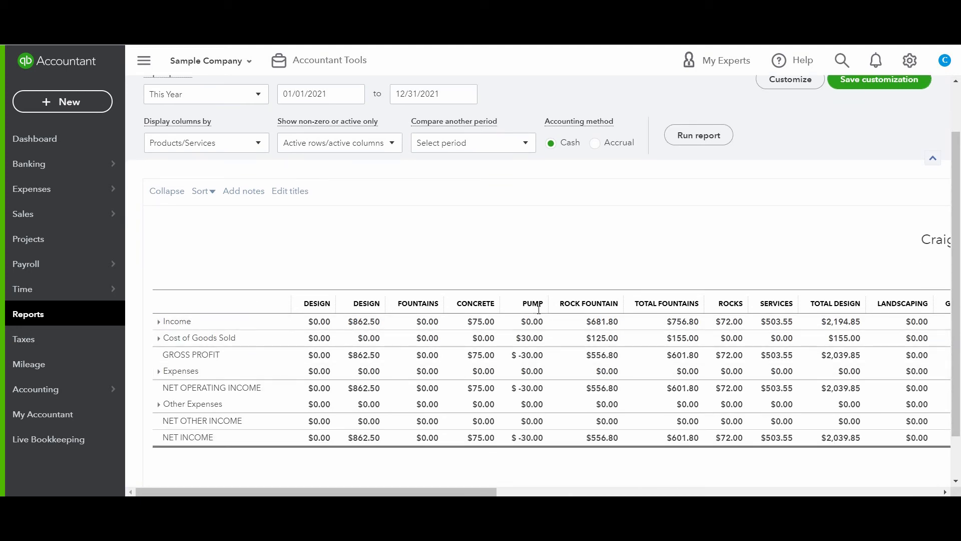
left_click_drag(471, 489, 683, 489)
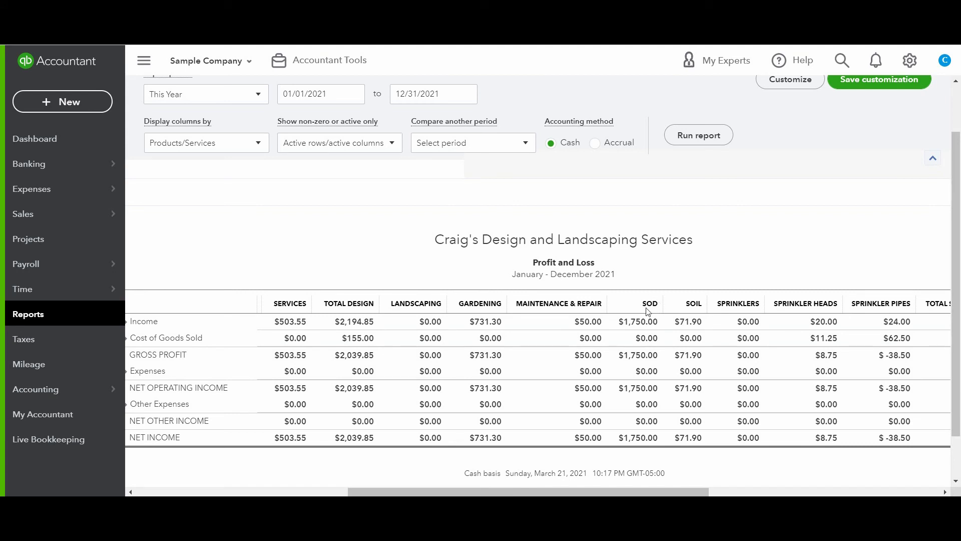
left_click(661, 492)
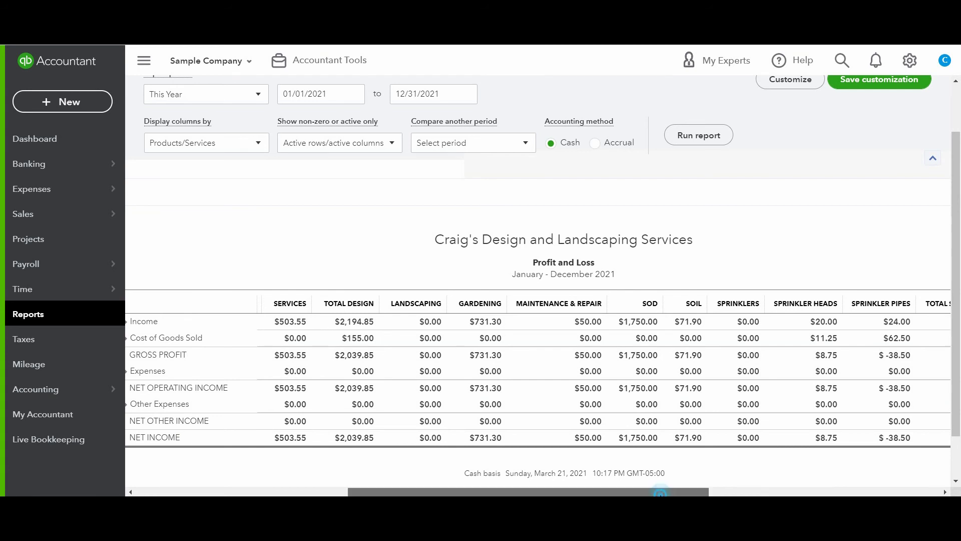
left_click_drag(660, 492, 795, 494)
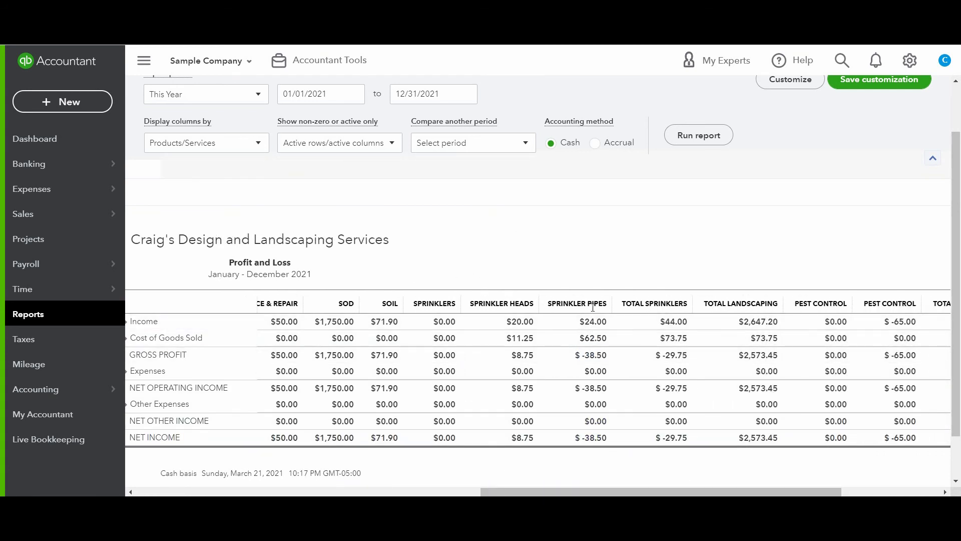